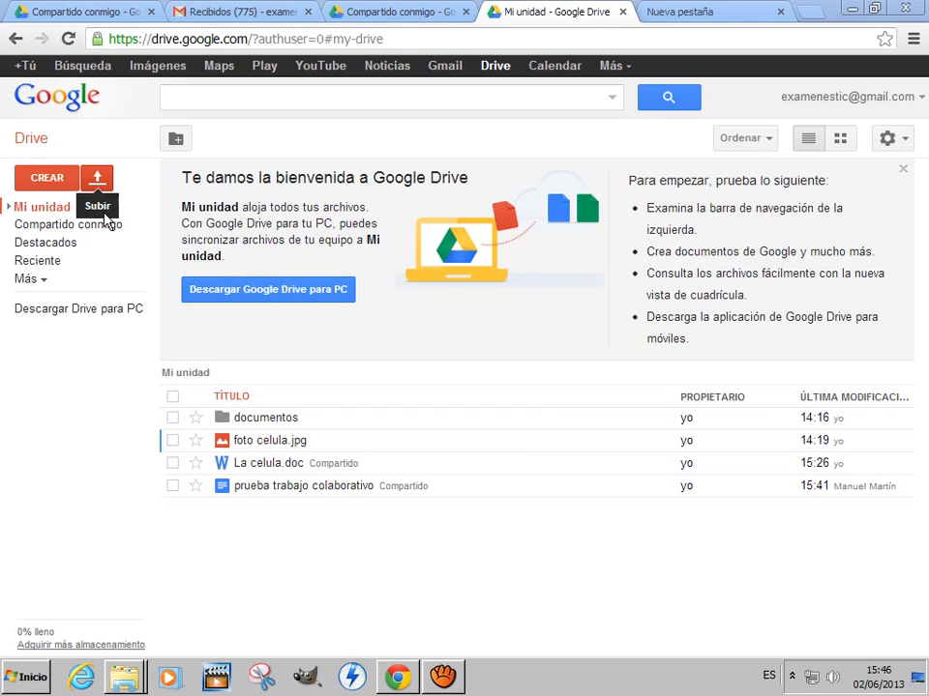
click(48, 181)
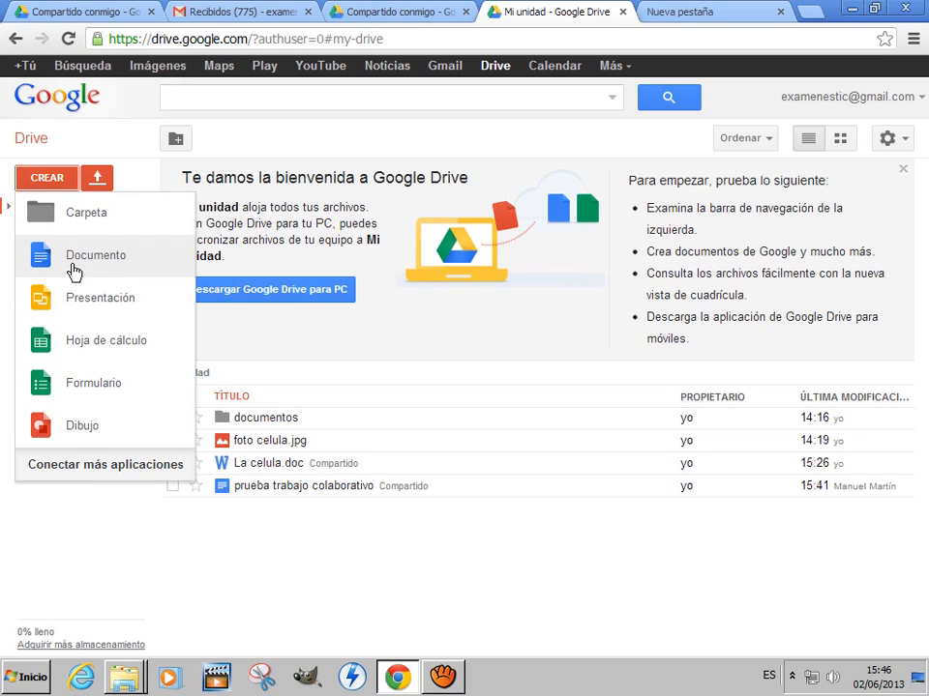
click(63, 183)
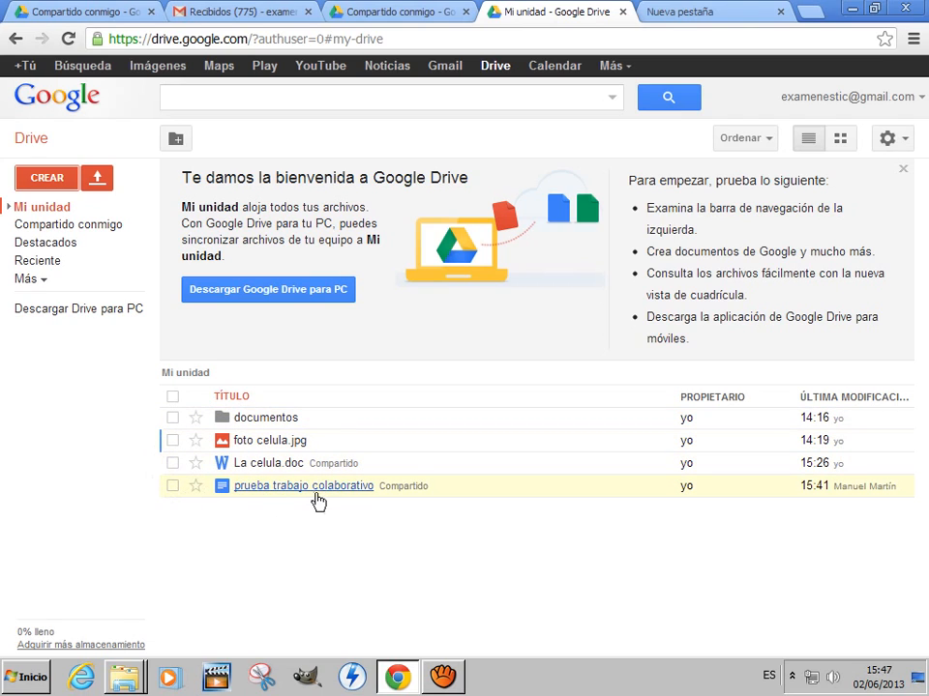
- Remove the collaborator with edit permission from the sharing settings of prueba trabajo colaborativo and save the change
click(172, 487)
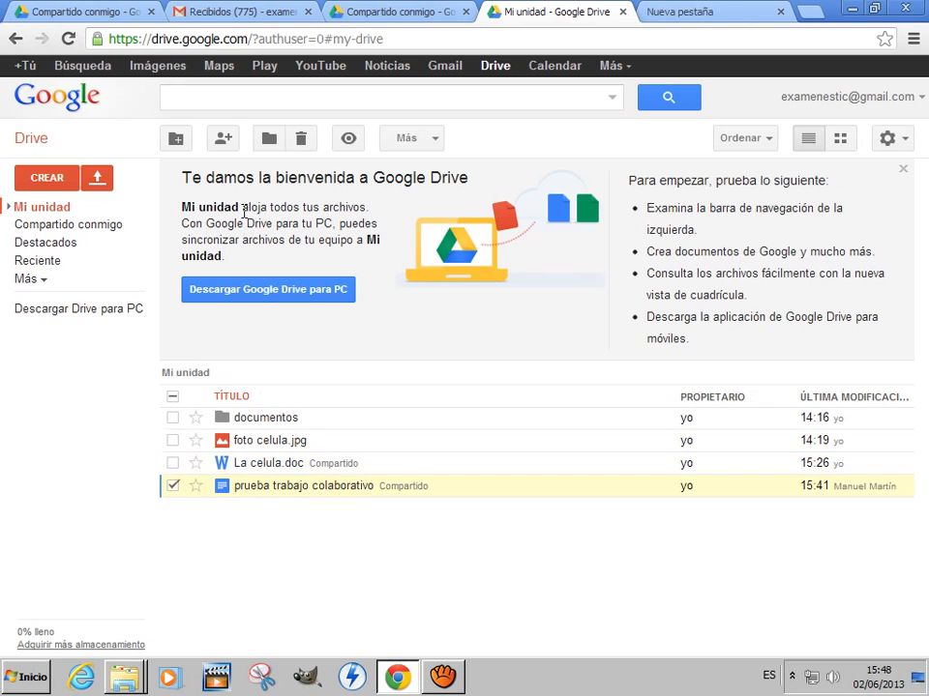
click(223, 139)
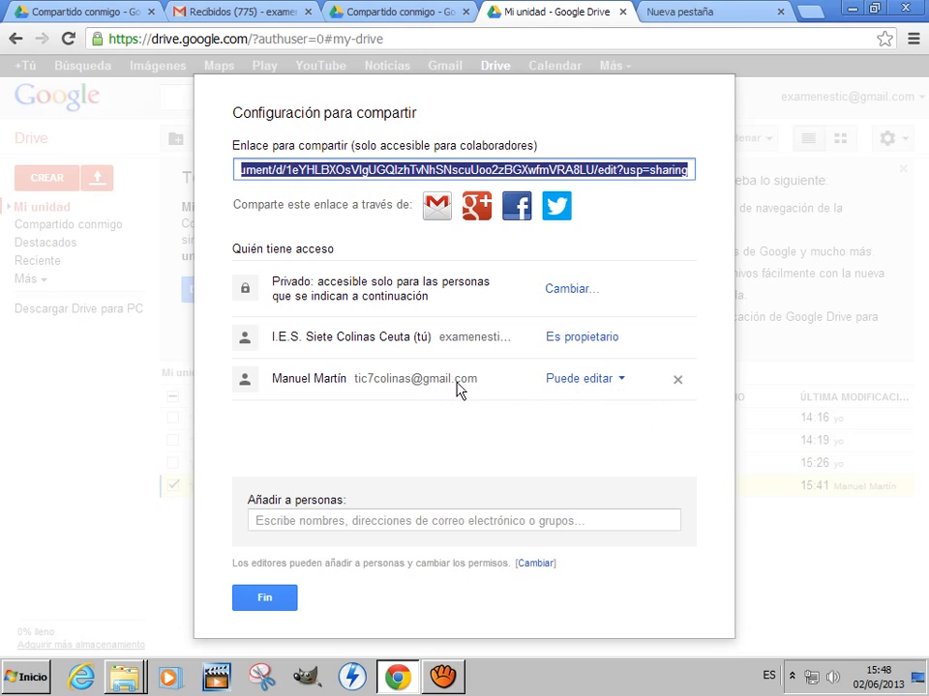
click(680, 383)
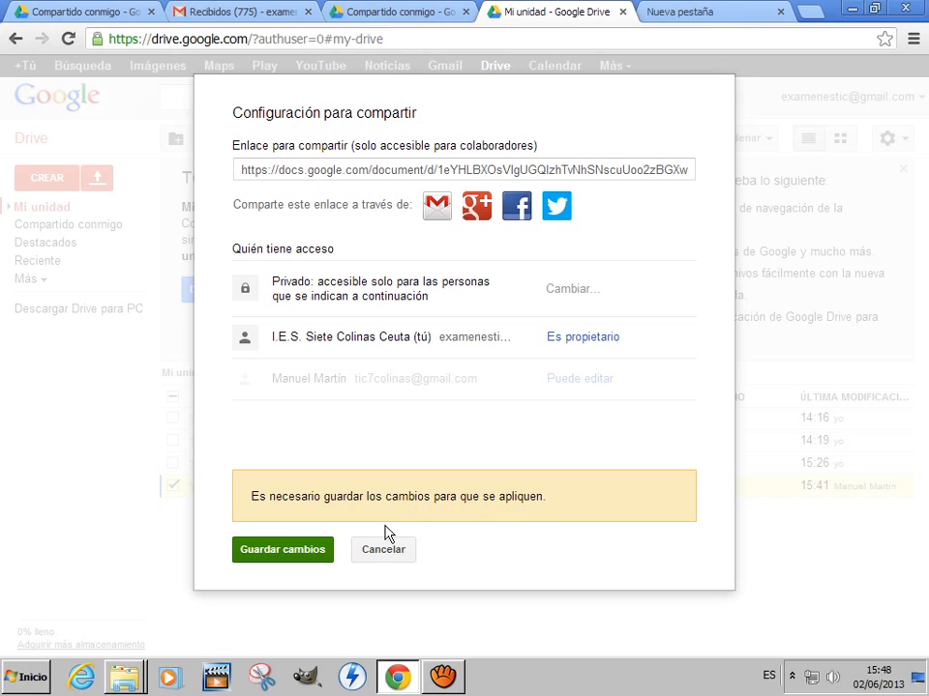
click(311, 551)
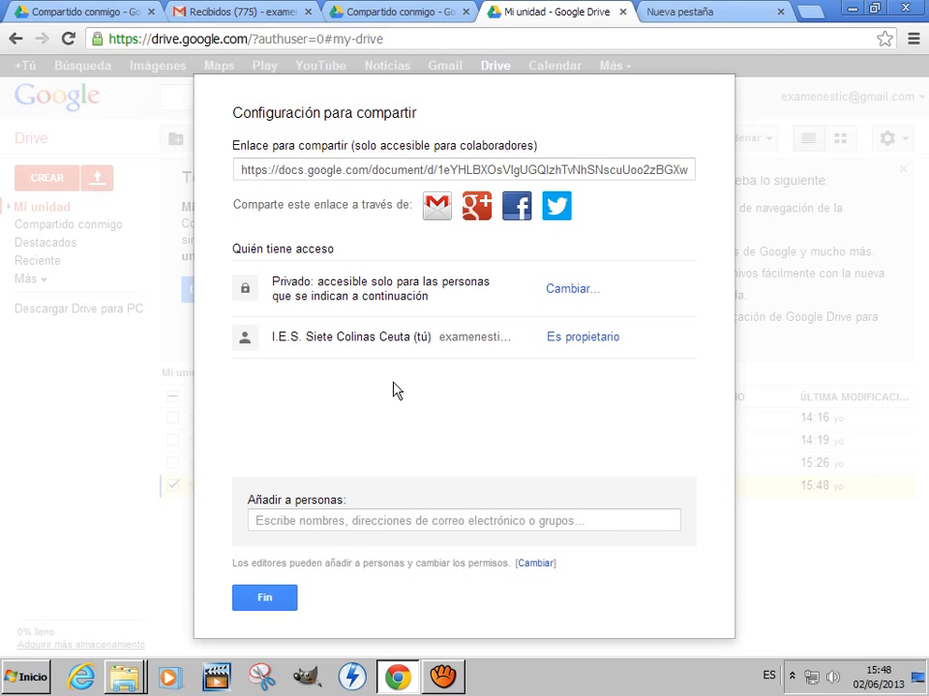
click(281, 603)
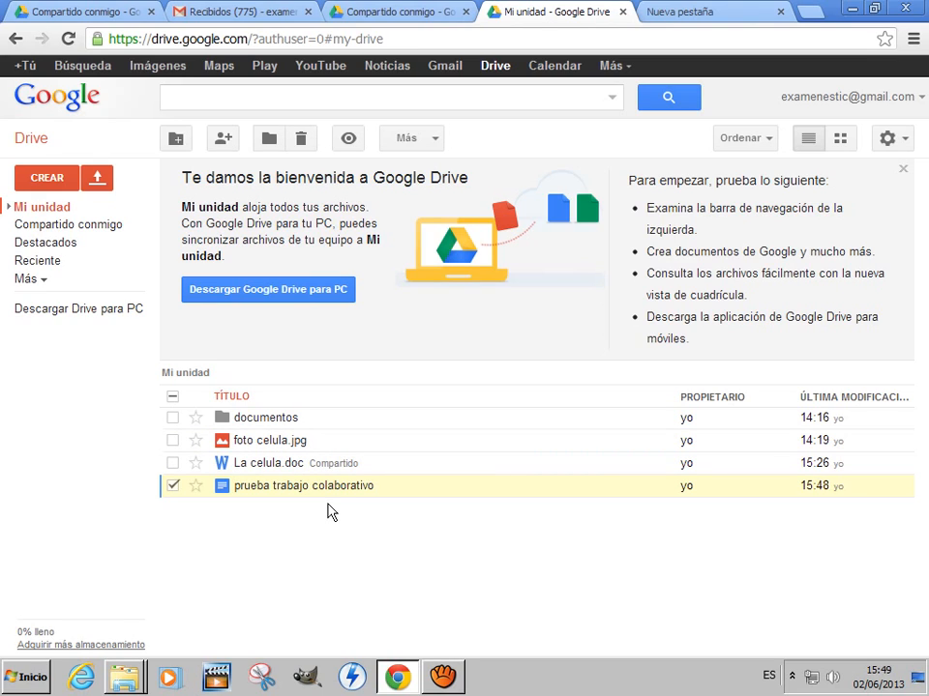
- Create a new folder named imagenes in Mi unidad
click(177, 144)
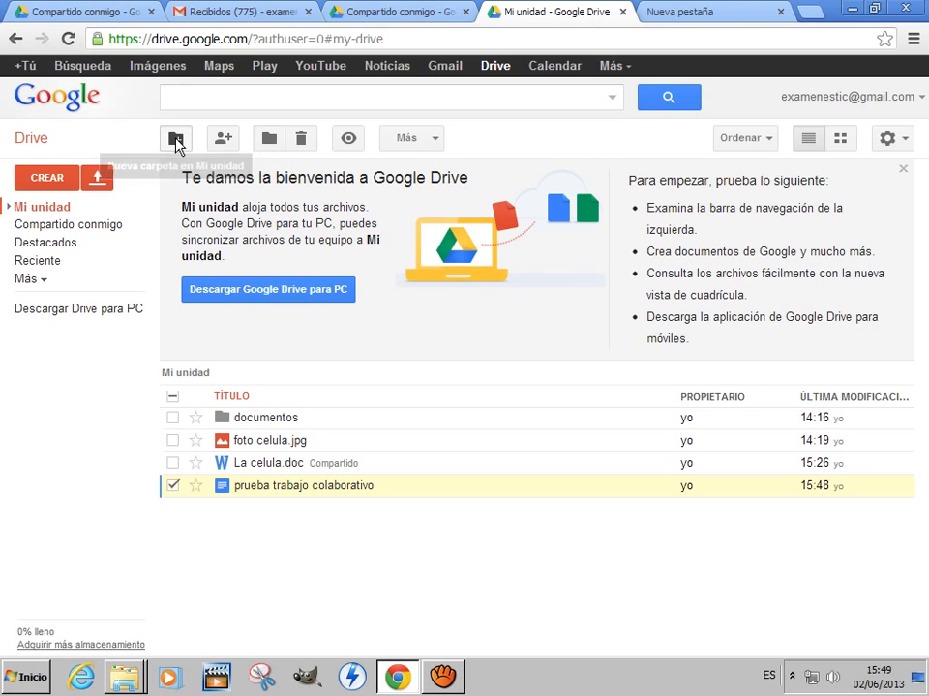
text(imagenes)
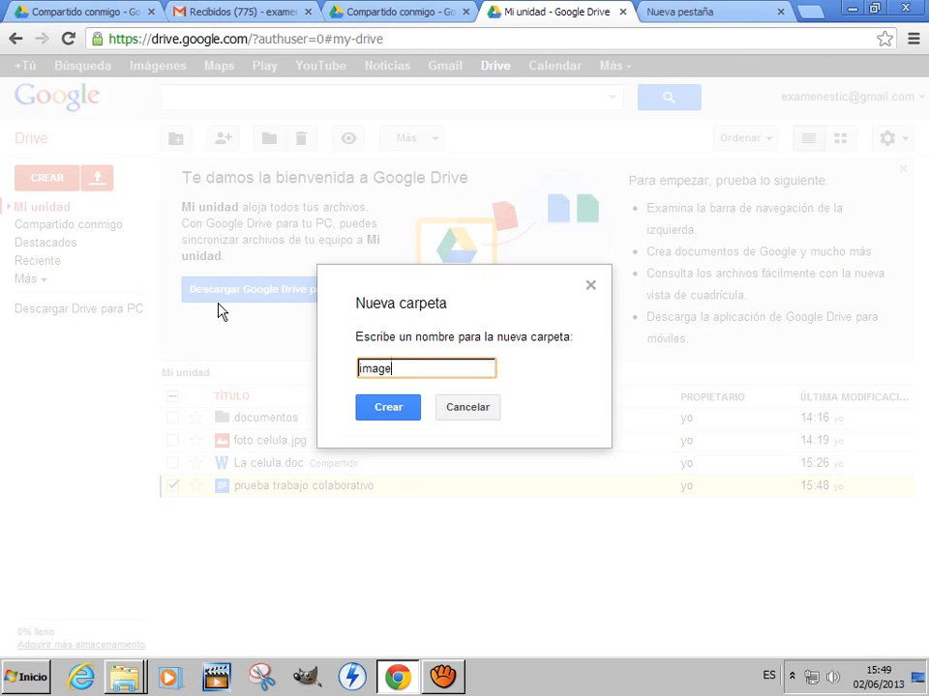
click(387, 410)
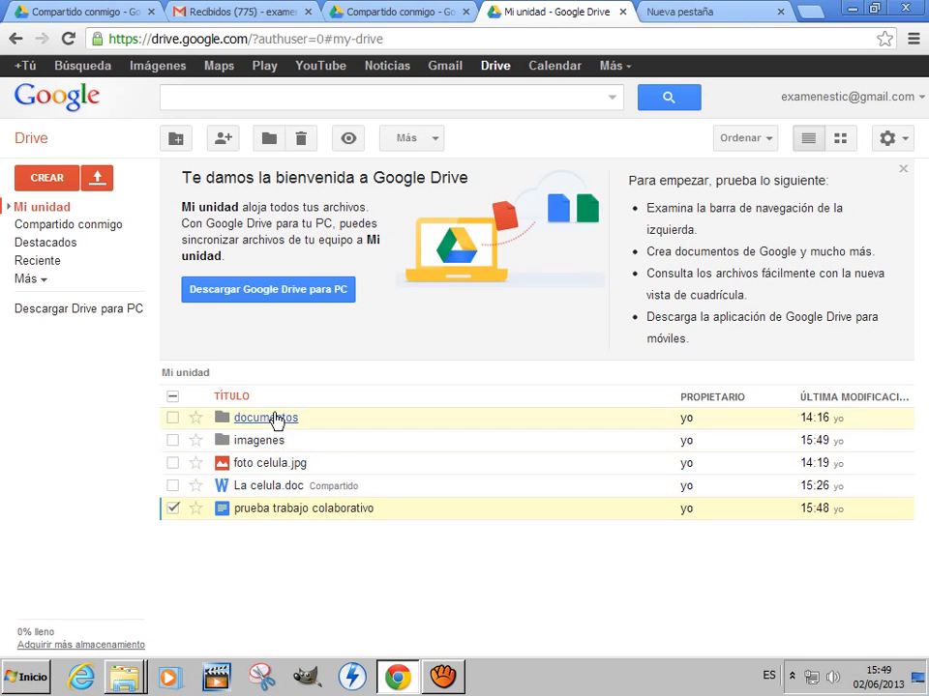
- Move La celula.doc and prueba trabajo colaborativo into the documentos folder, and open that folder to check them
click(176, 515)
click(176, 516)
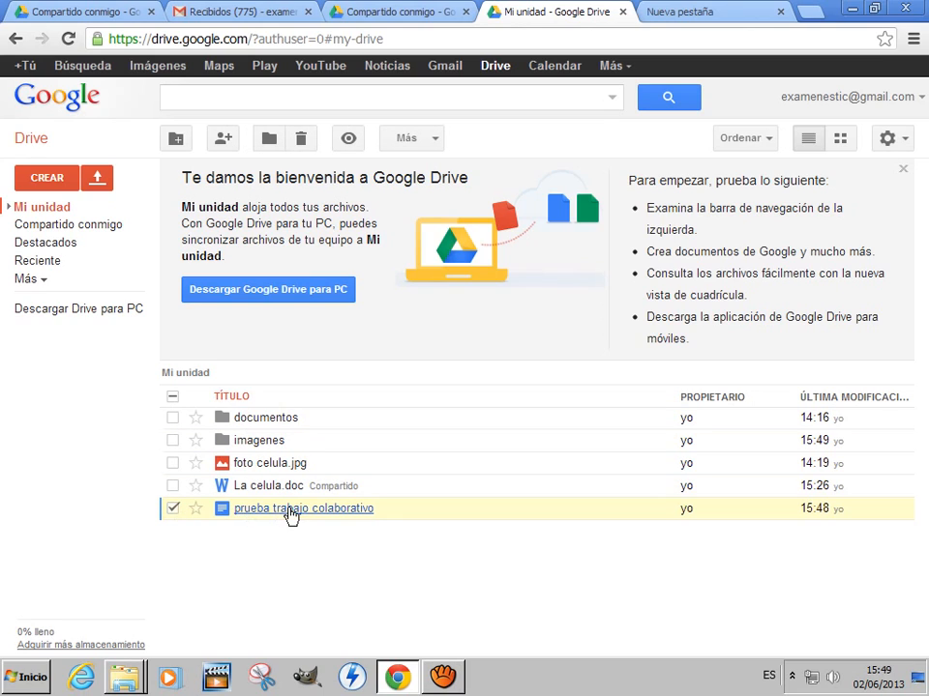
click(174, 486)
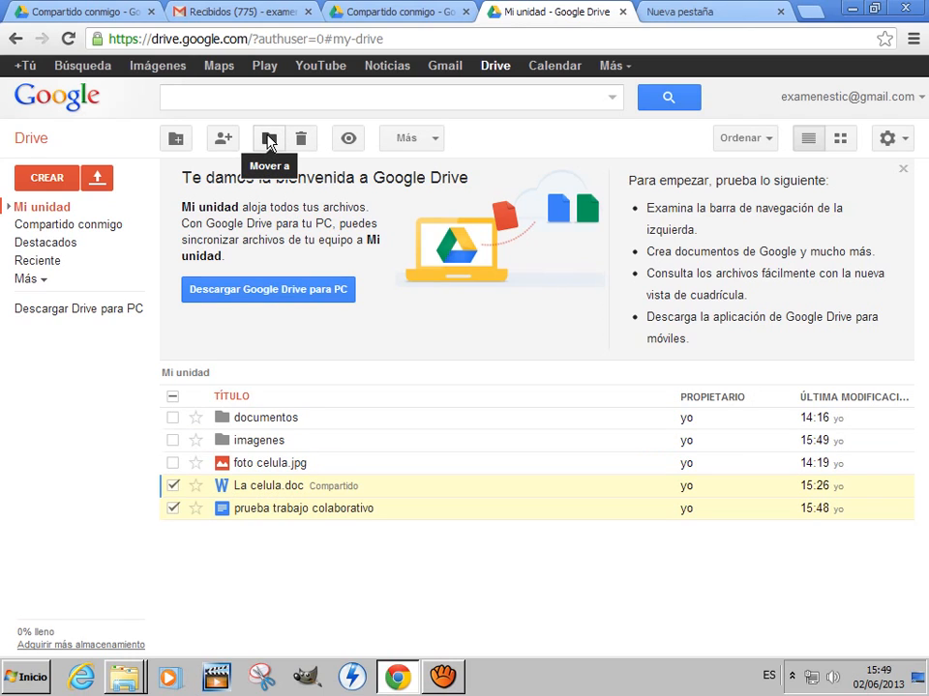
click(268, 142)
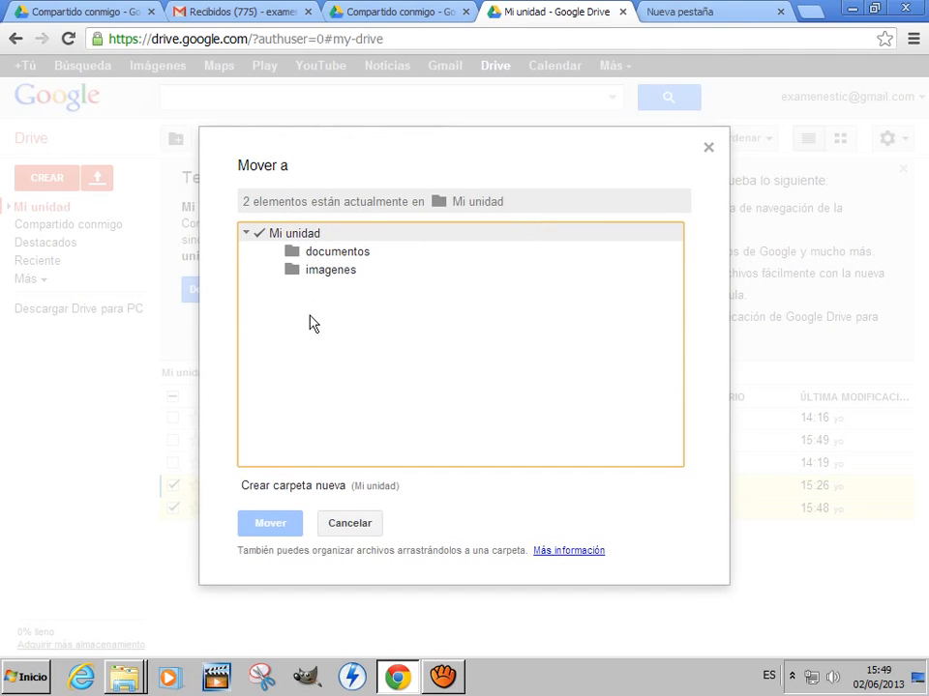
click(335, 254)
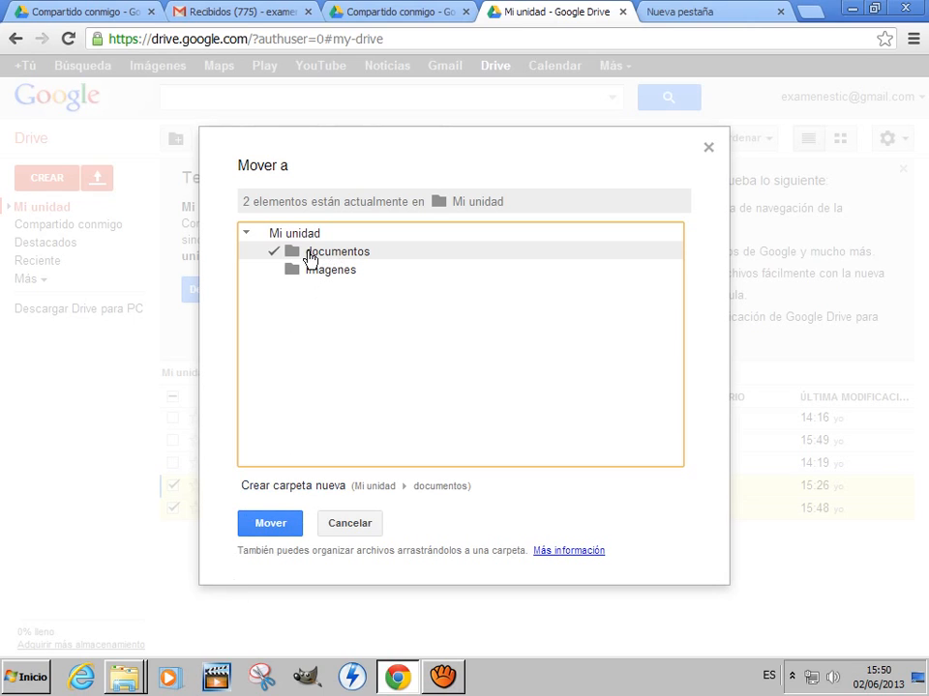
click(271, 524)
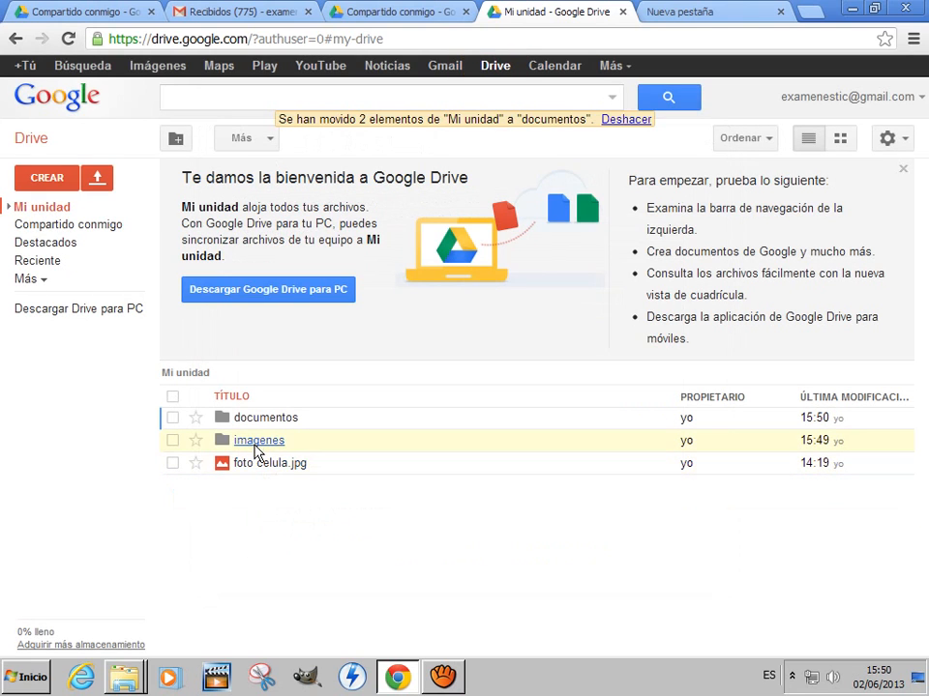
click(263, 420)
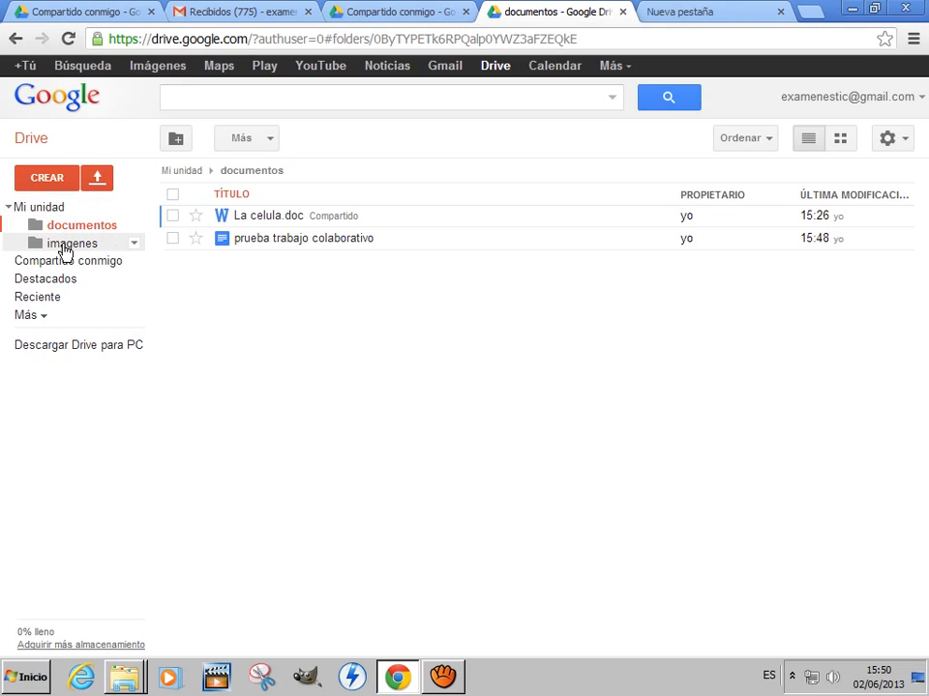
- Move foto celula.jpg from Mi unidad into the imagenes folder
click(41, 209)
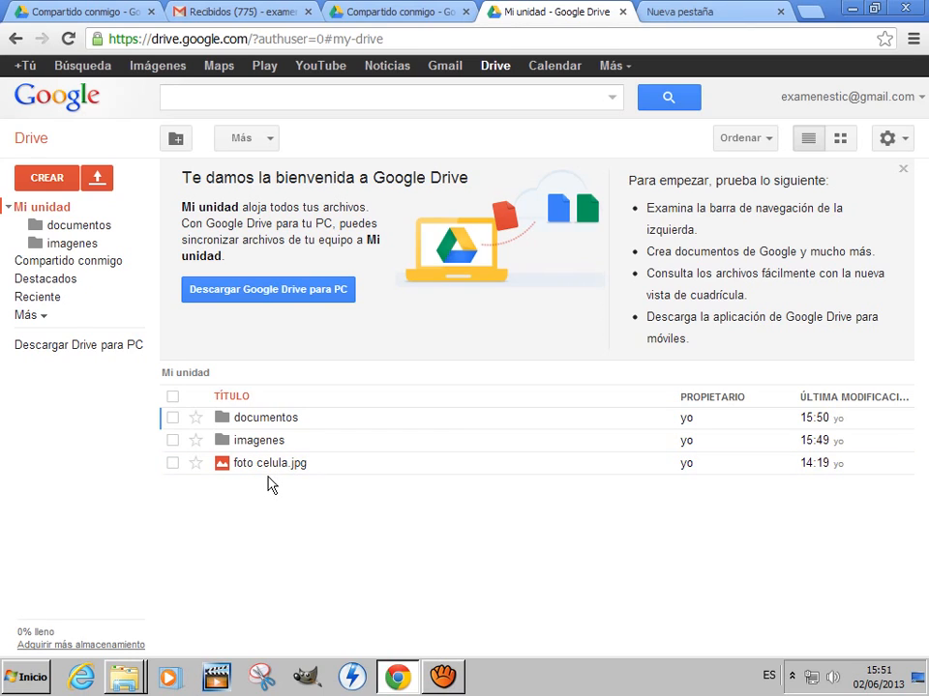
click(173, 465)
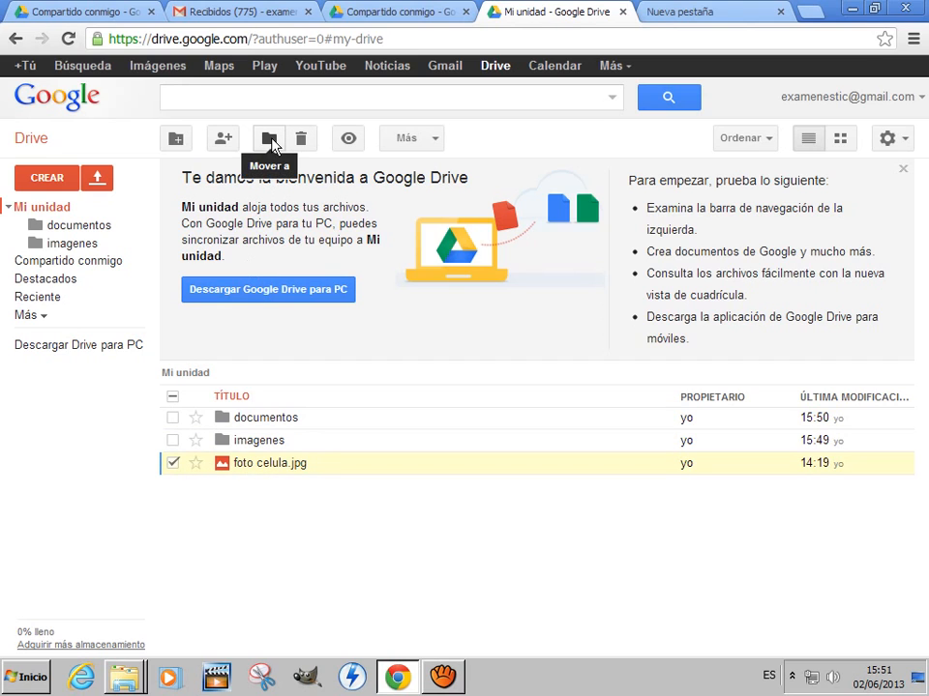
click(270, 140)
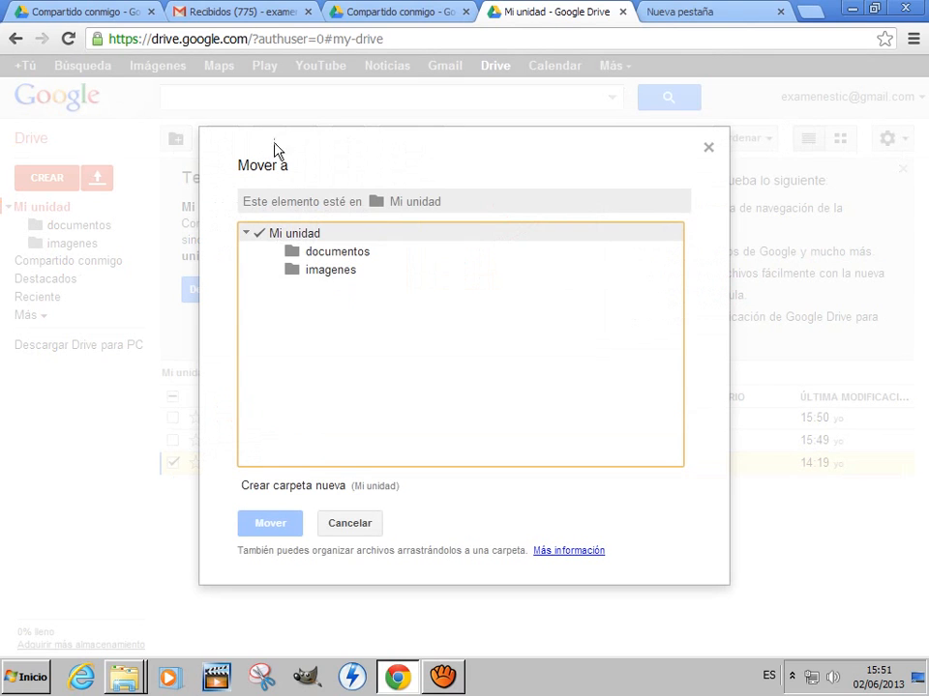
click(336, 274)
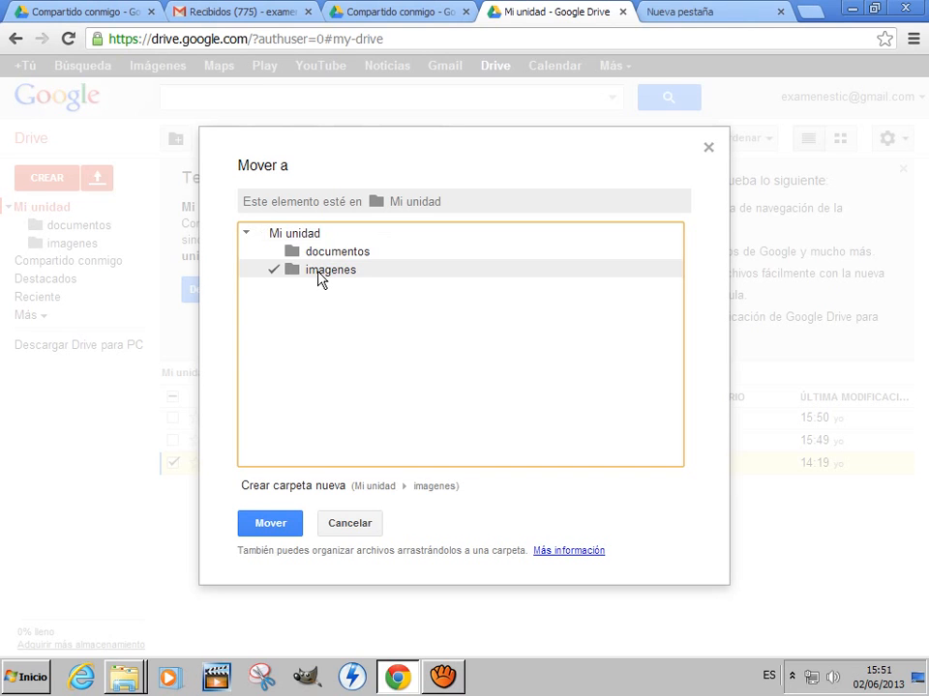
click(278, 524)
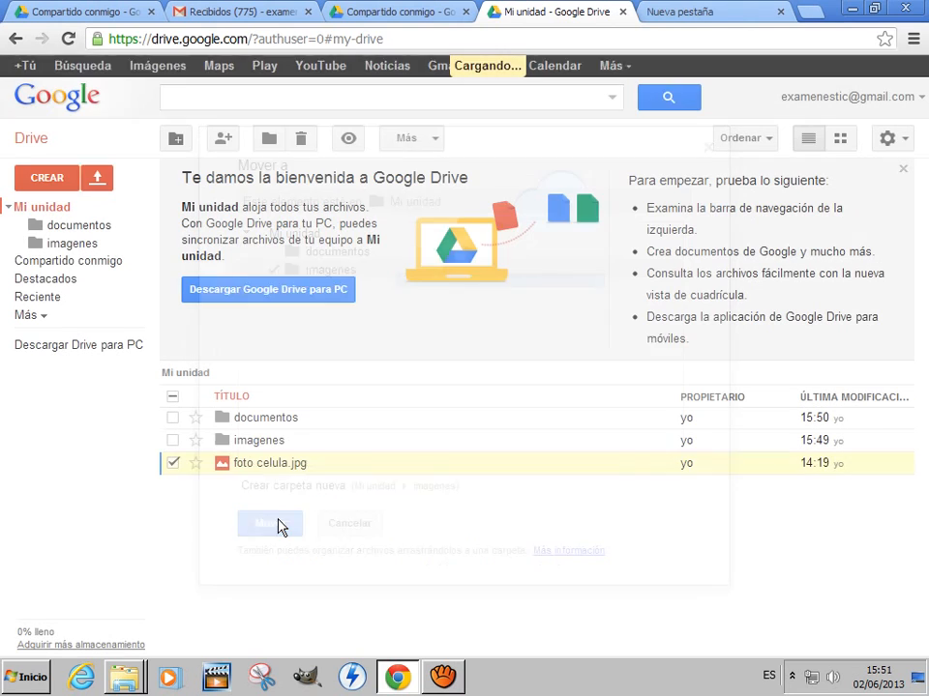
- Open the imagenes folder and preview foto celula.jpg
click(256, 442)
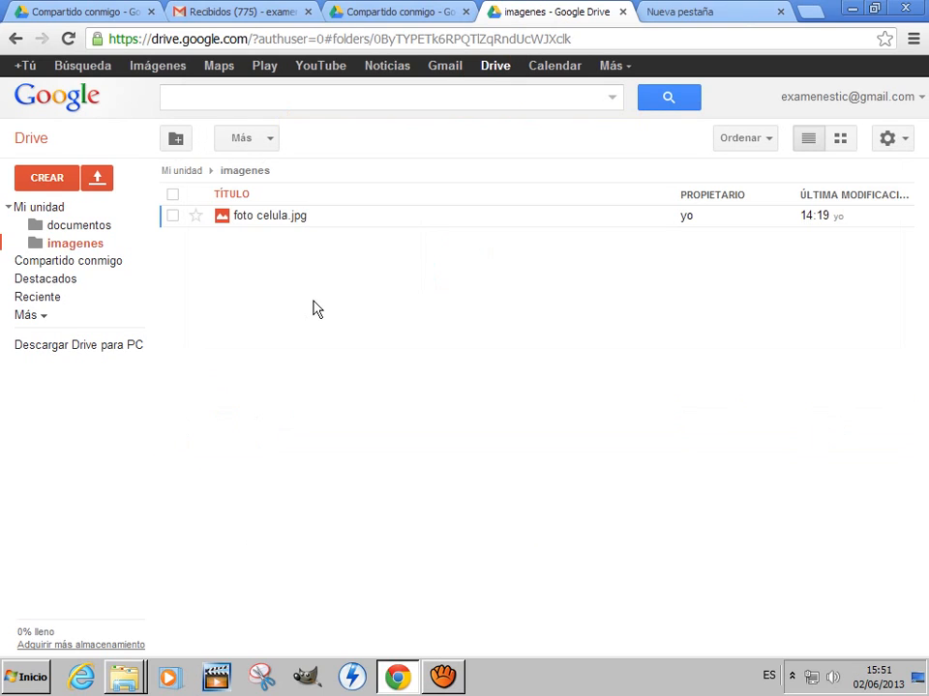
click(268, 220)
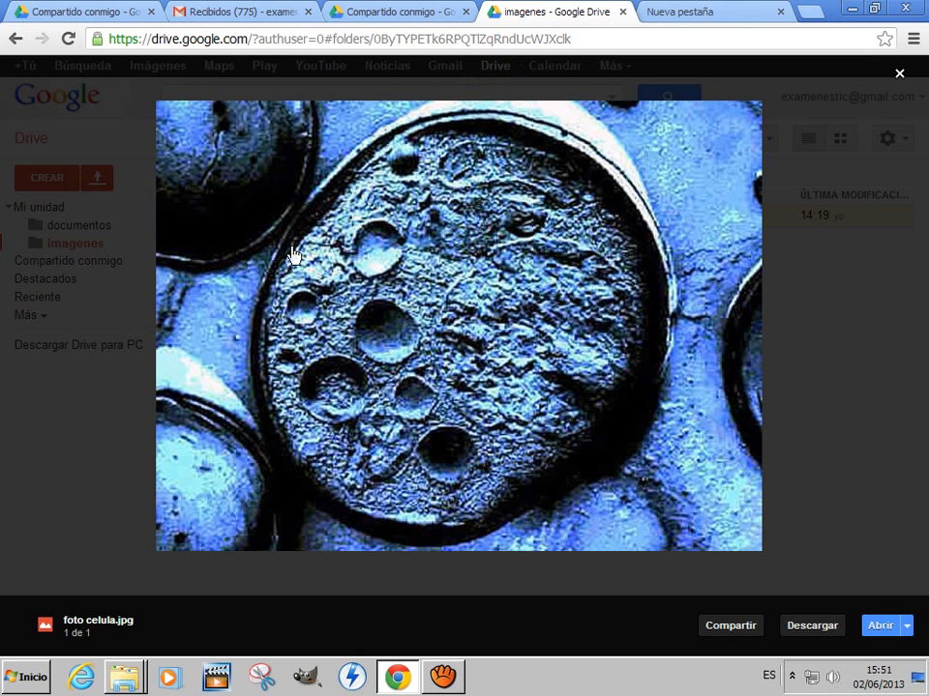
click(898, 73)
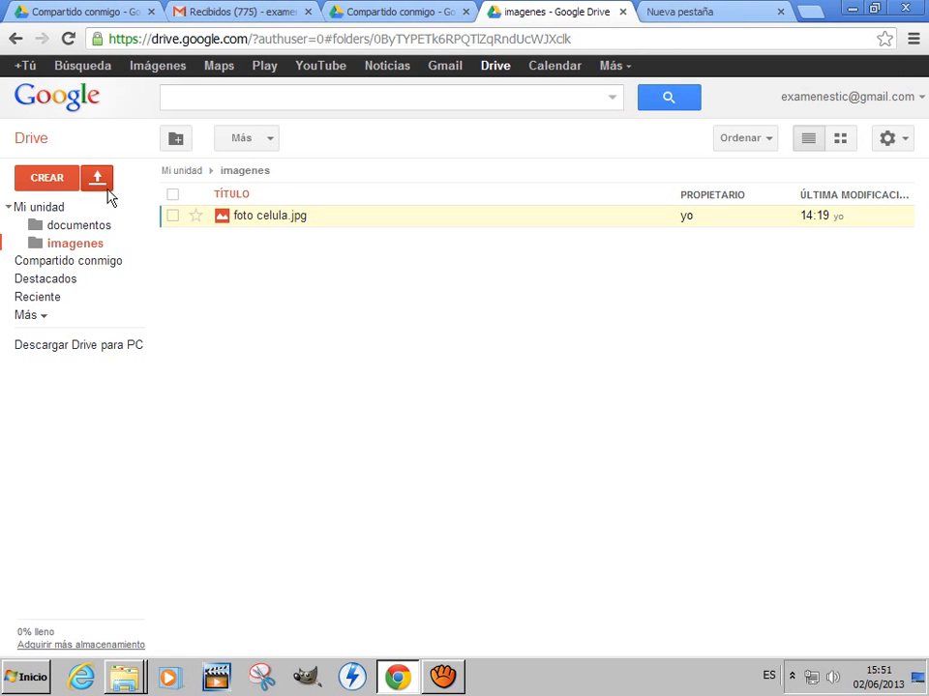
- Delete prueba trabajo colaborativo from the documentos folder
click(44, 207)
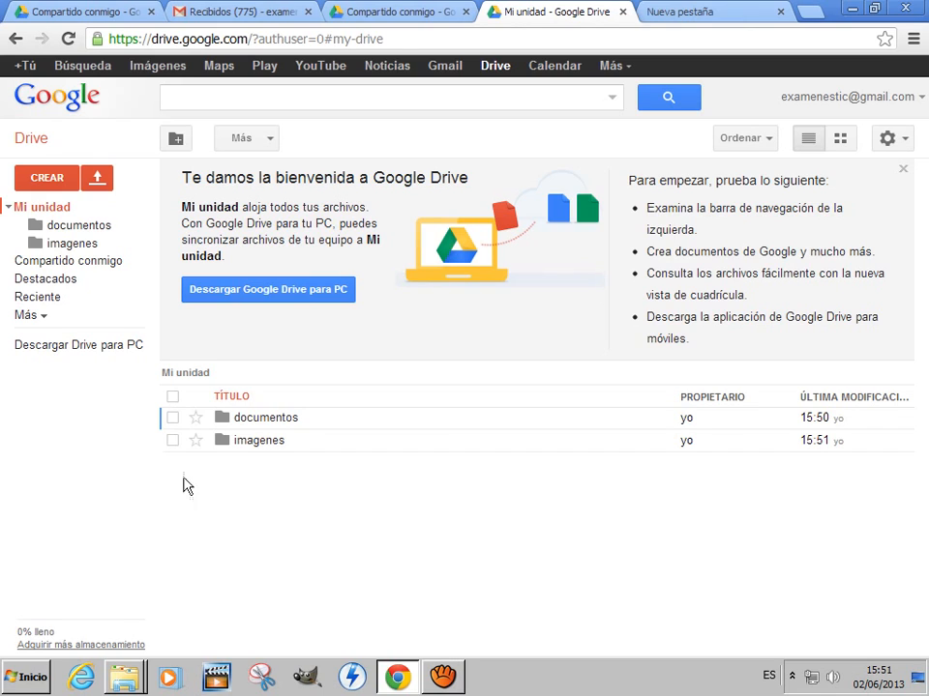
click(257, 426)
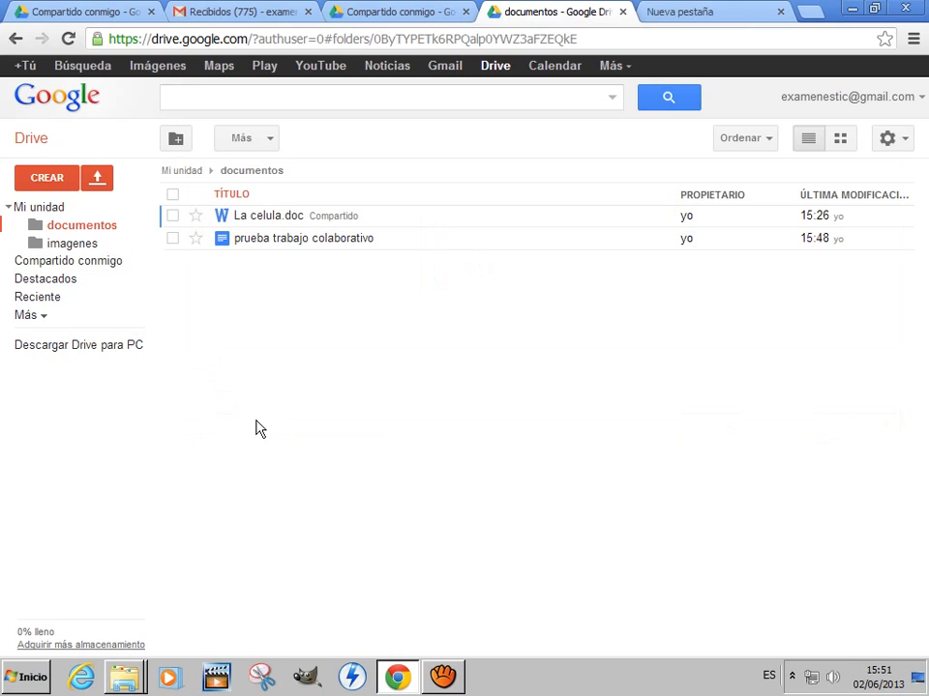
click(173, 239)
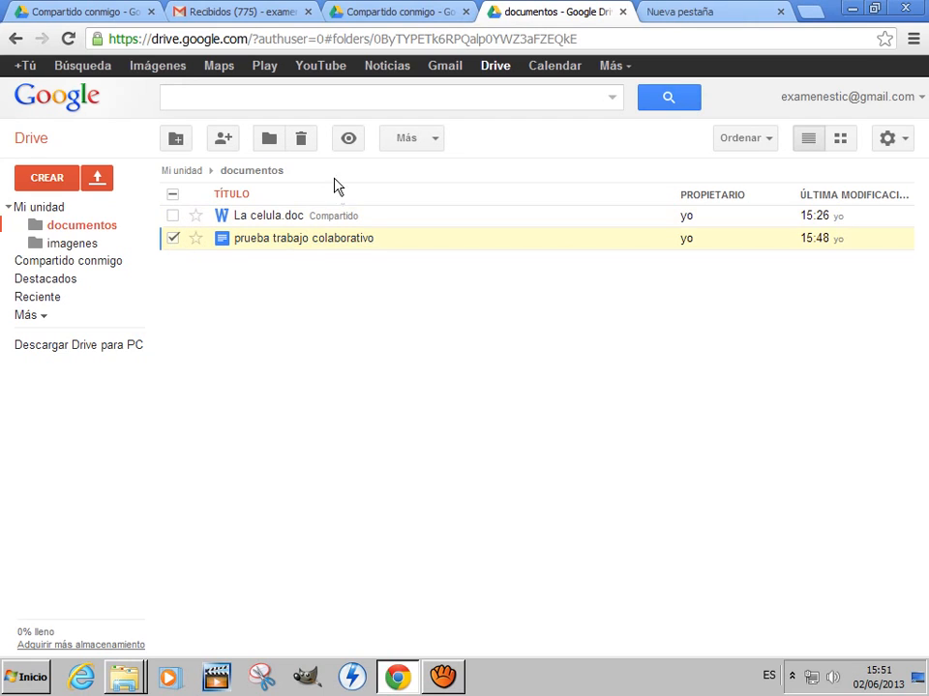
click(300, 142)
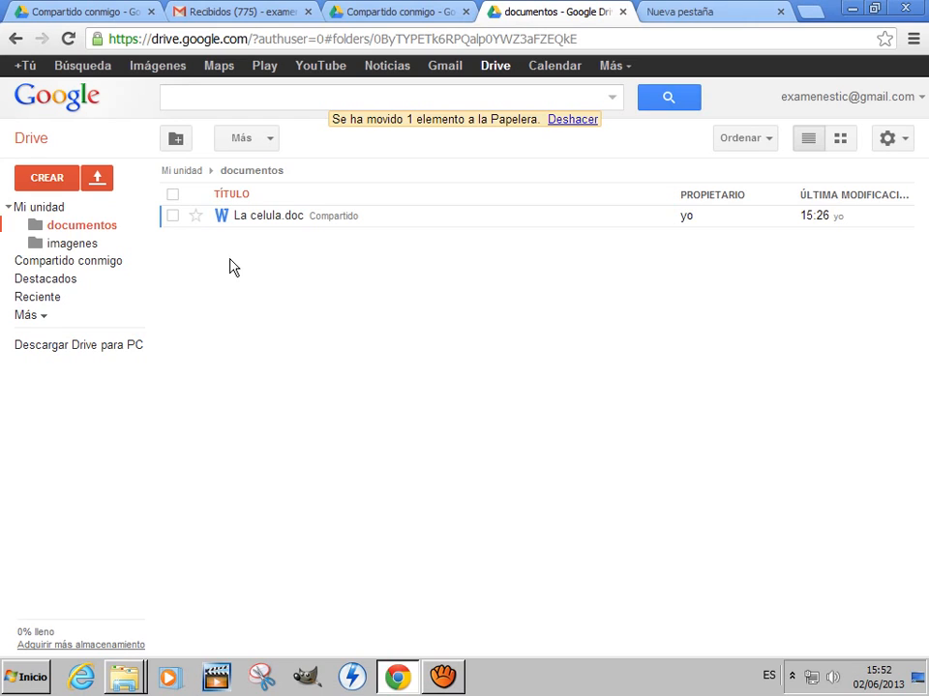
- Preview La celula.doc in the documentos folder, first through the preview command and again by opening its title
click(172, 217)
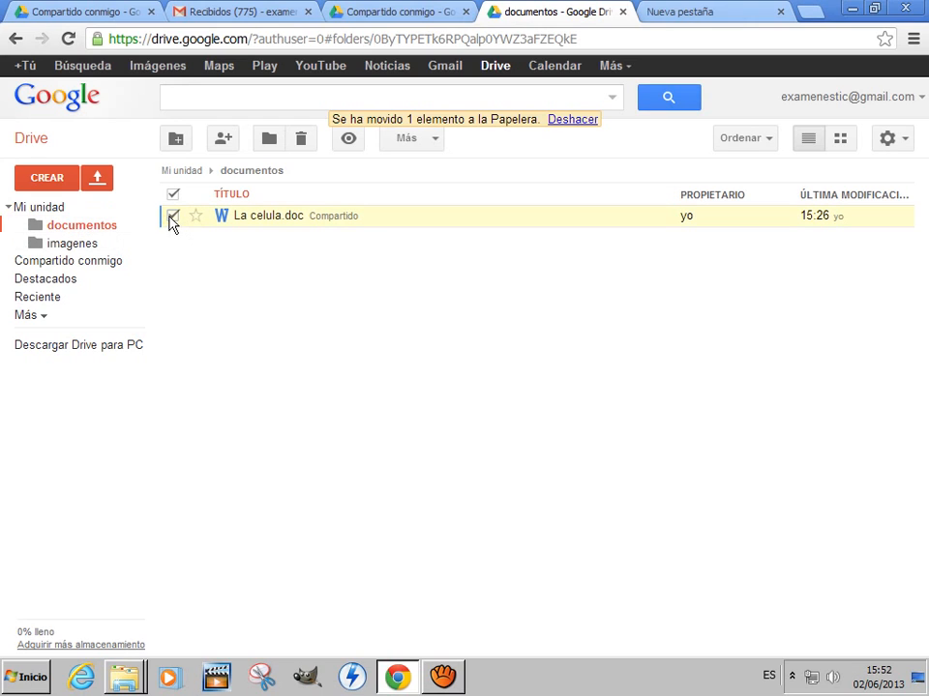
click(349, 142)
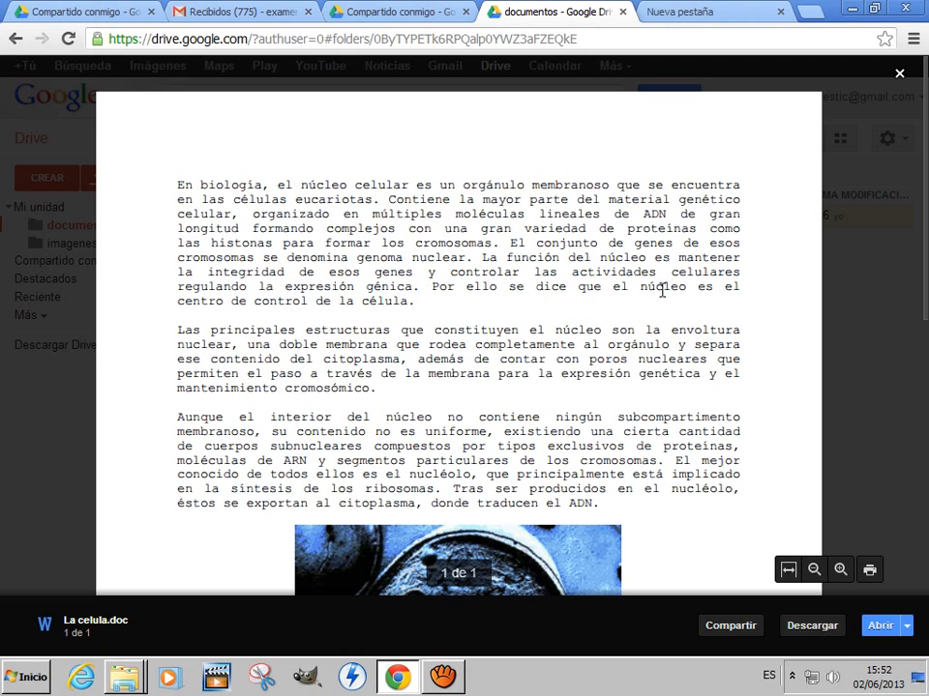
click(898, 73)
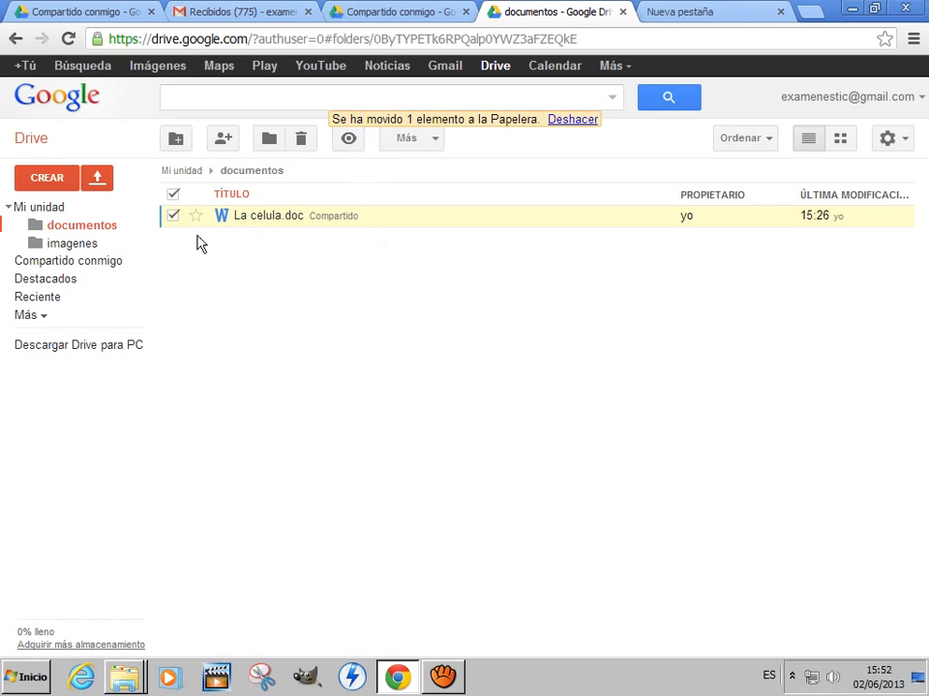
click(173, 215)
click(270, 217)
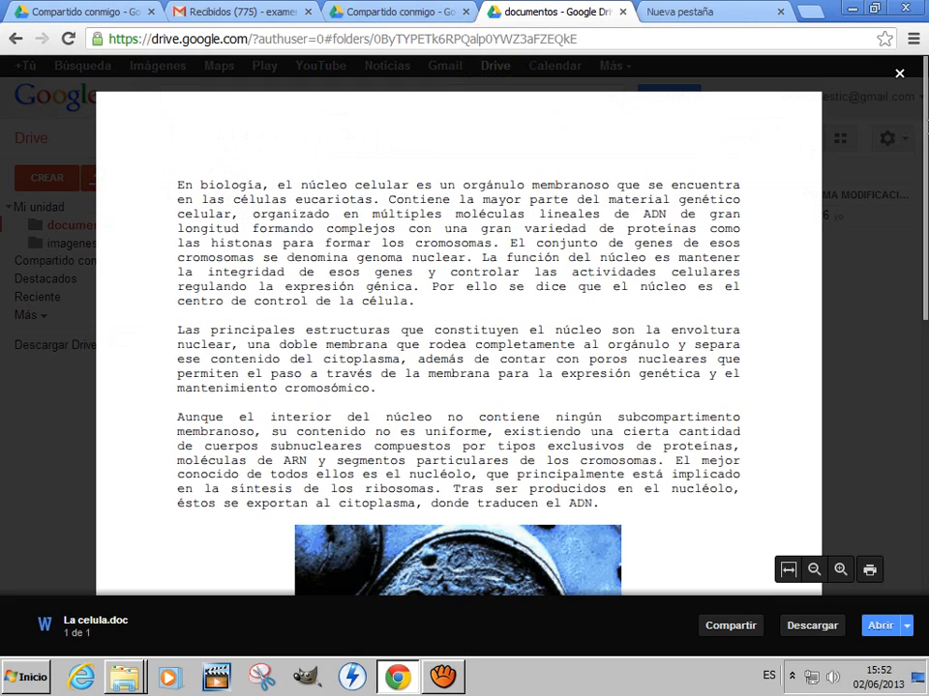
click(900, 73)
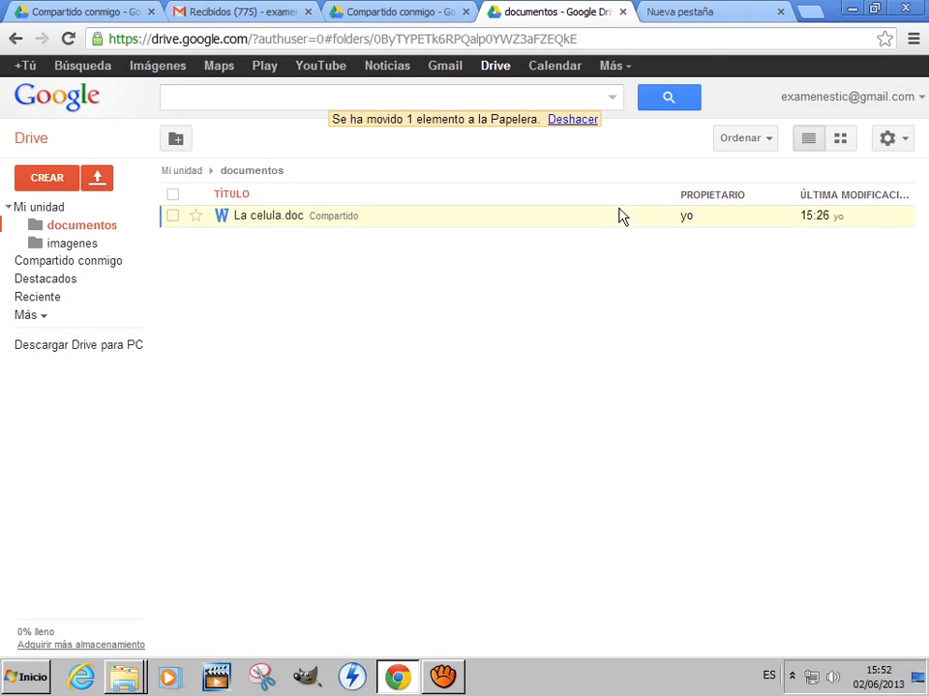
- Select La celula.doc and review the additional file actions available for it
click(174, 215)
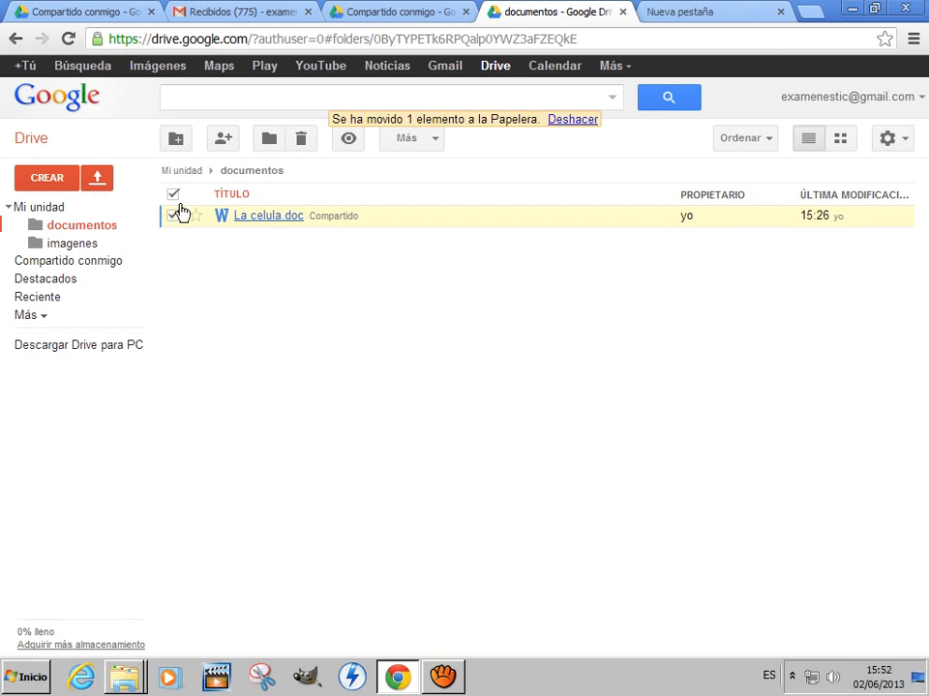
click(437, 146)
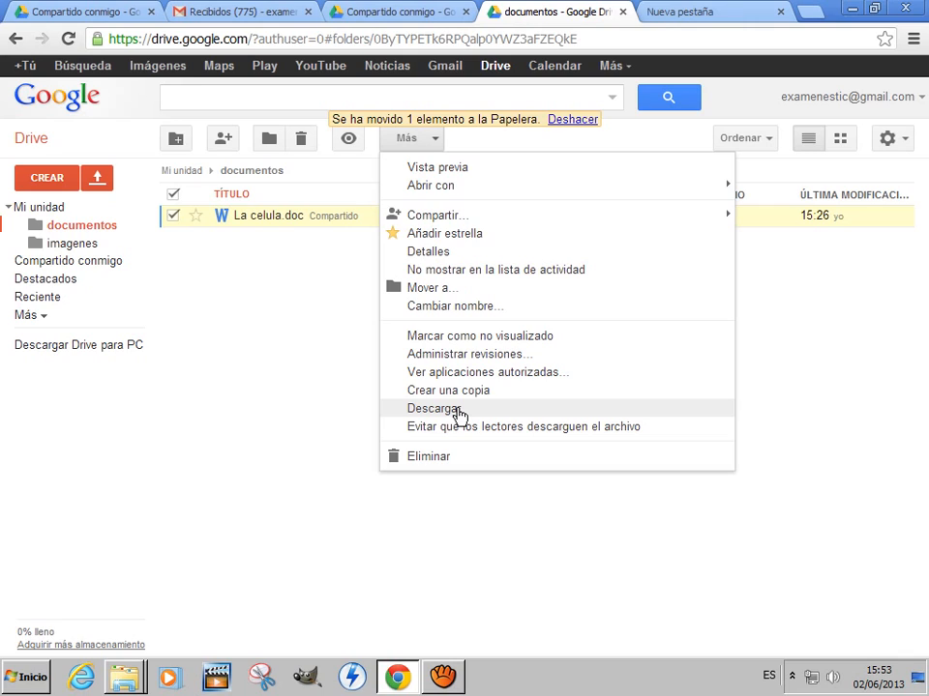
click(324, 372)
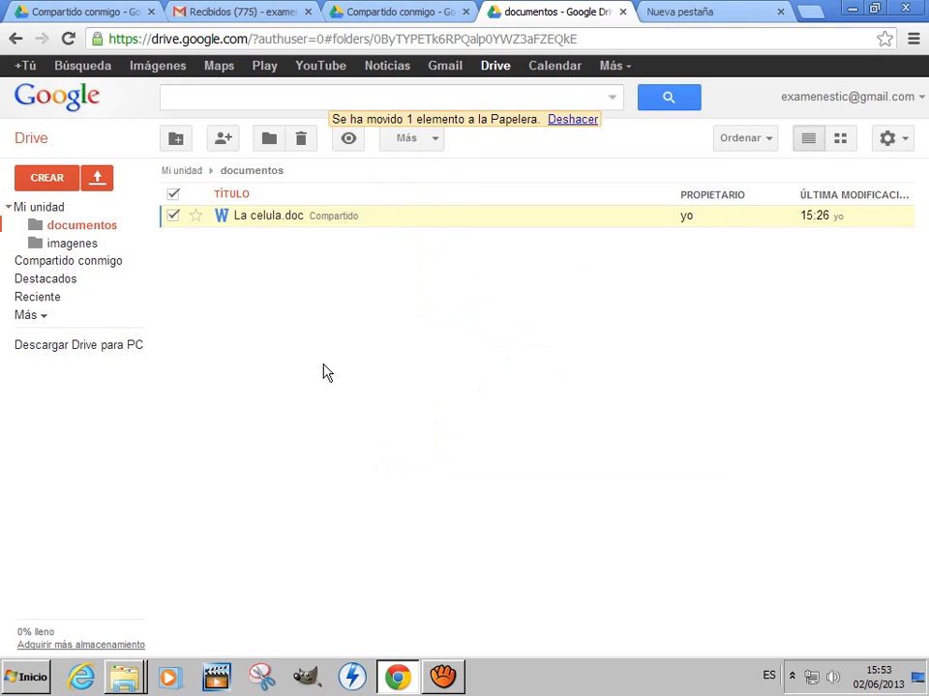